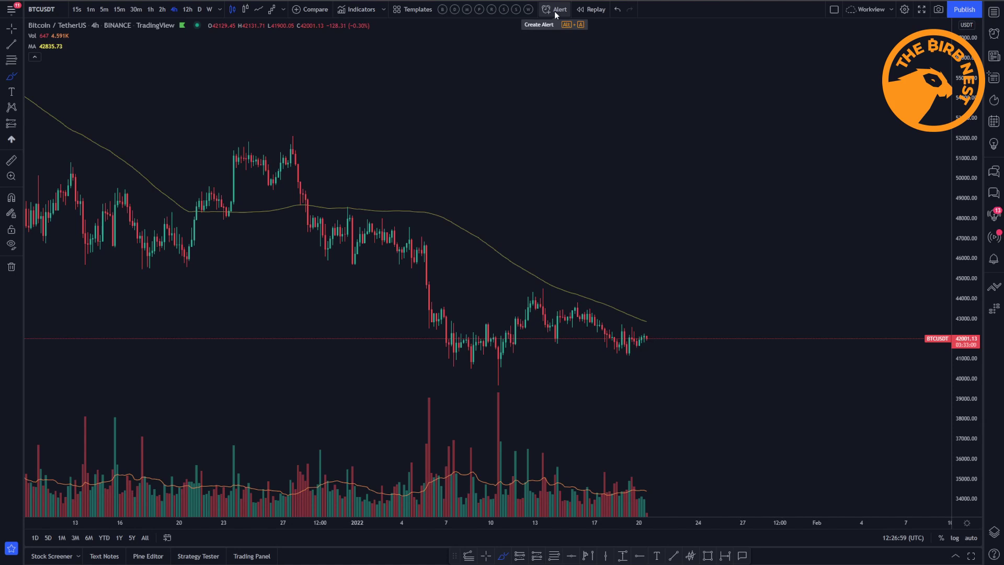
- Start a new BTCUSDT alert with the condition Crossing Up MA (100, close, 0)
{"action": "left_click", "coordinate": [555, 11]}
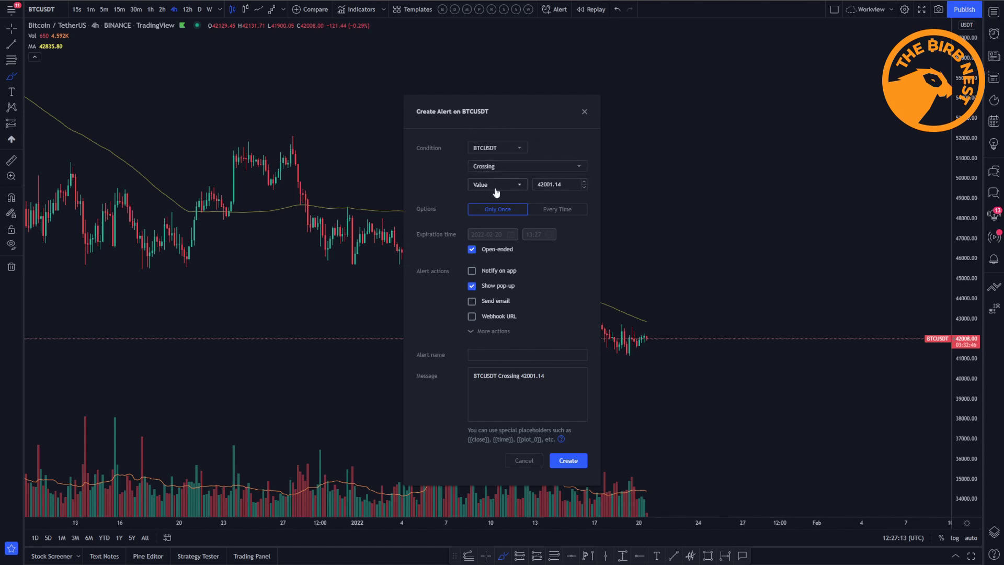
{"action": "left_click", "coordinate": [495, 167]}
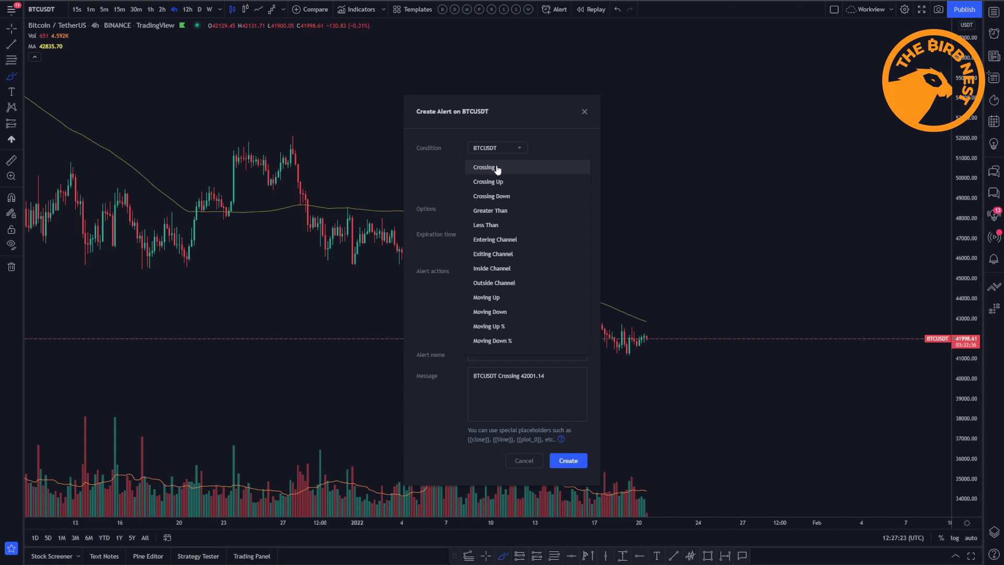
{"action": "left_click", "coordinate": [520, 183]}
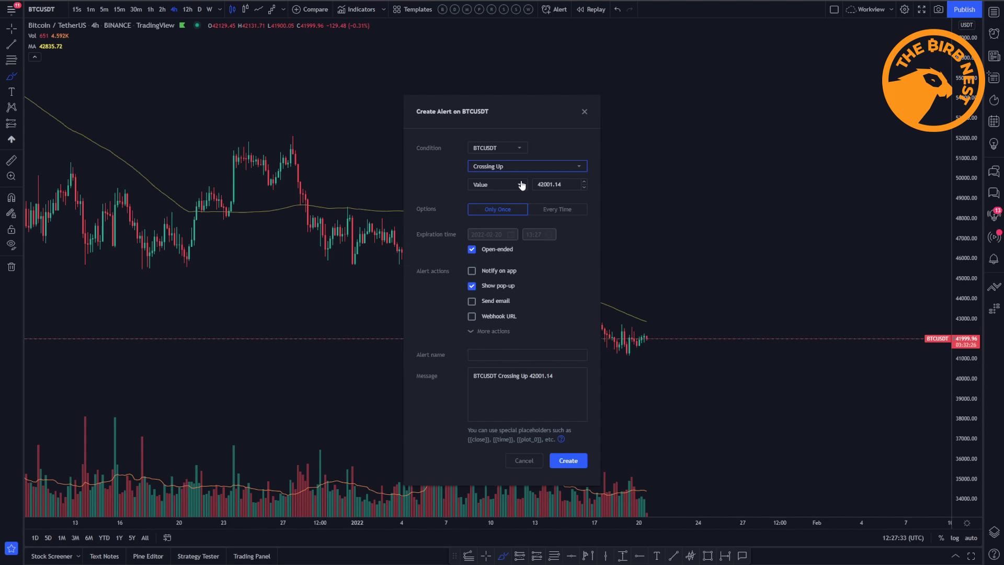
{"action": "left_click", "coordinate": [522, 185]}
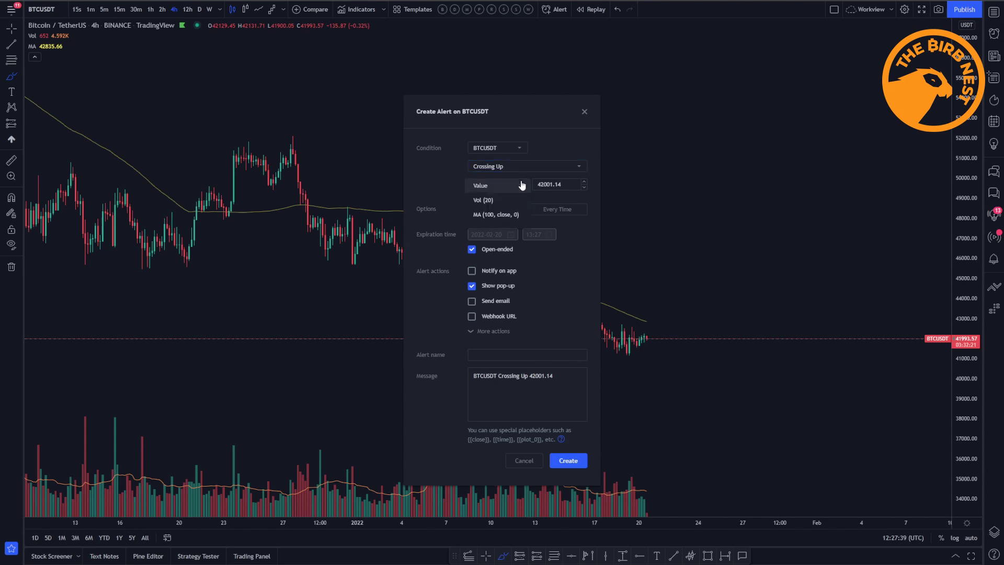
{"action": "left_click", "coordinate": [507, 220]}
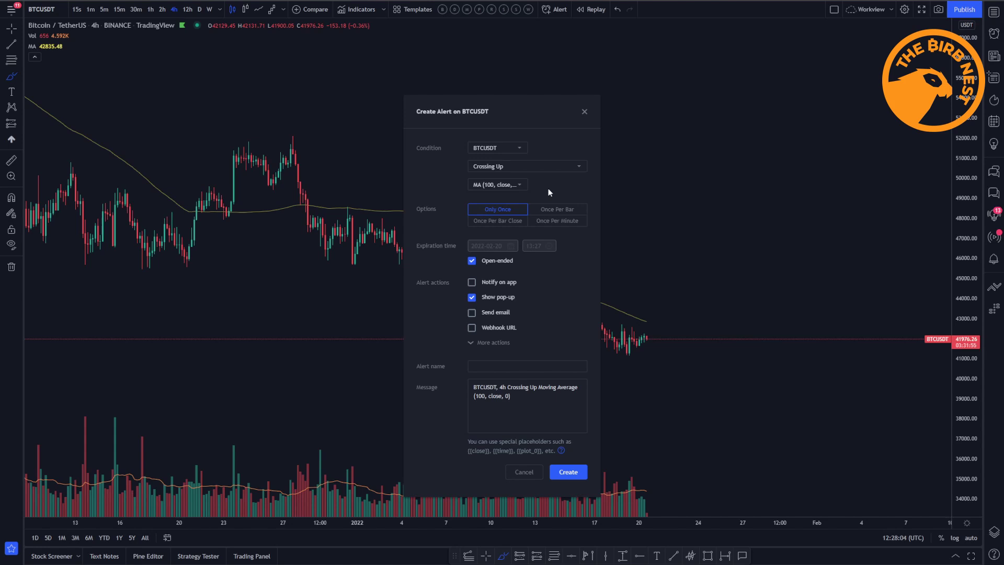
- Change the alert trigger from Only Once to Once Per Bar Close
{"action": "left_click", "coordinate": [517, 210]}
{"action": "left_click", "coordinate": [563, 210]}
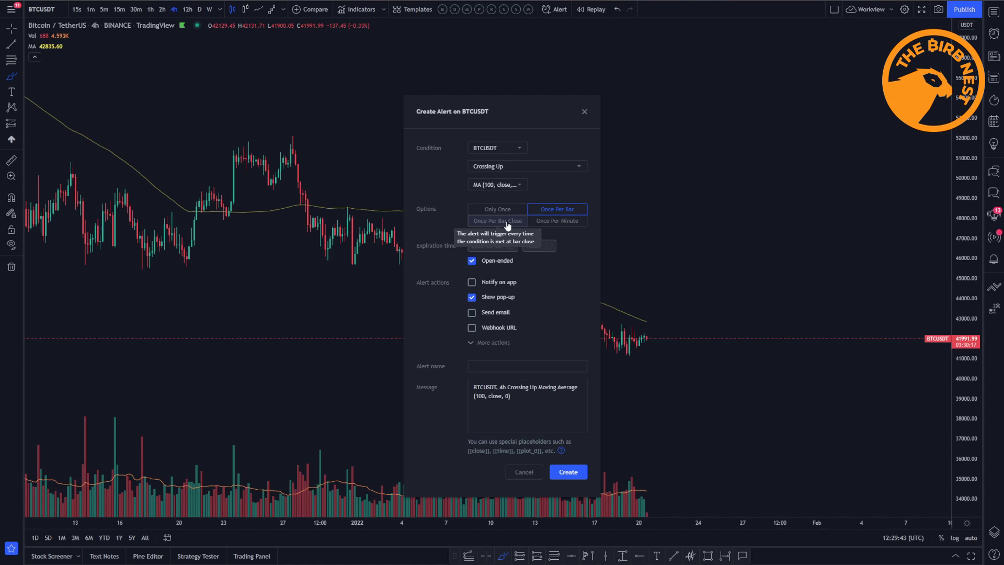
{"action": "left_click", "coordinate": [507, 225]}
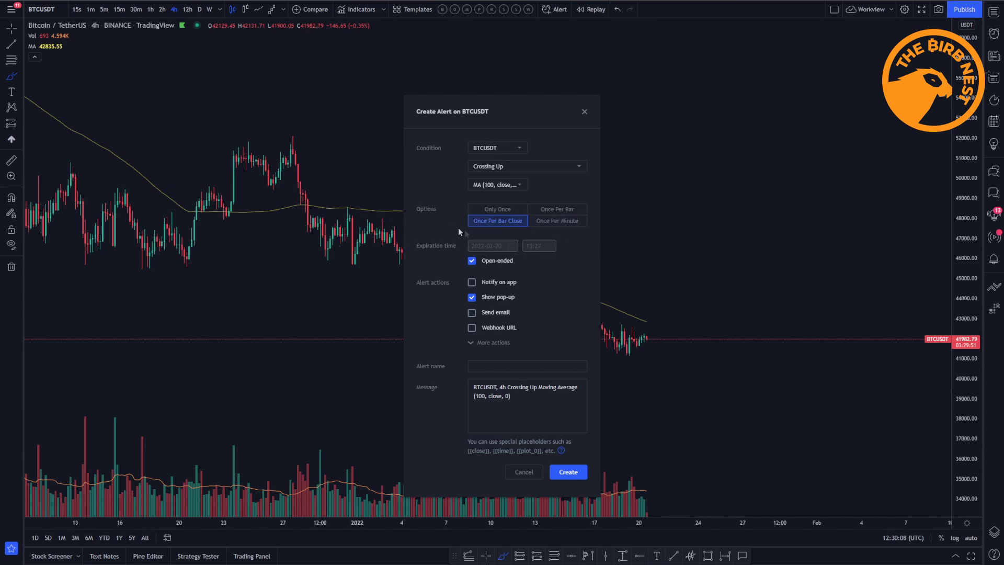
- Give the alert an expiration of 2022-02-20 at 13:27 instead of open-ended
{"action": "left_click", "coordinate": [509, 259]}
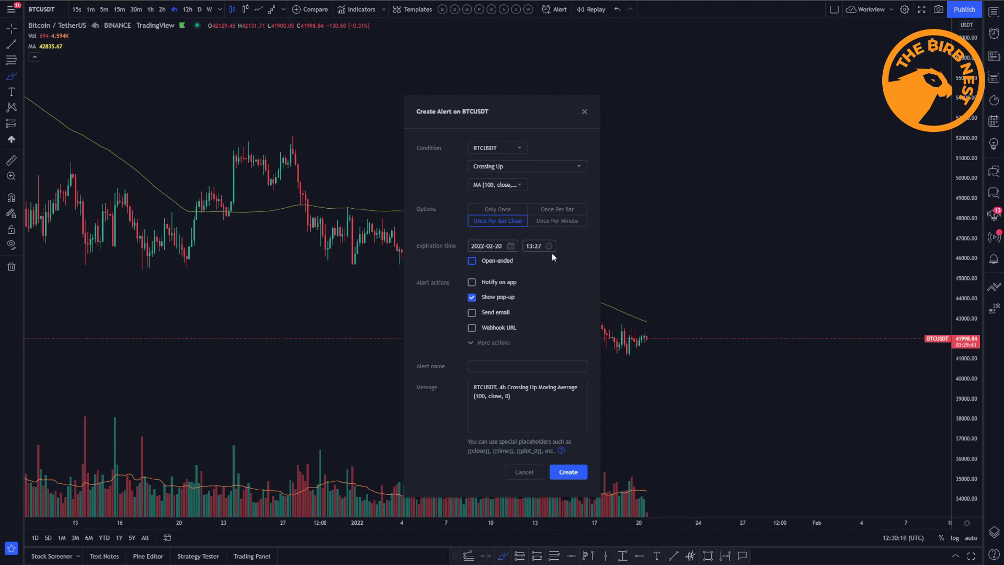
- Make the alert open-ended again and enable the Webhook URL alert action
{"action": "left_click", "coordinate": [502, 261]}
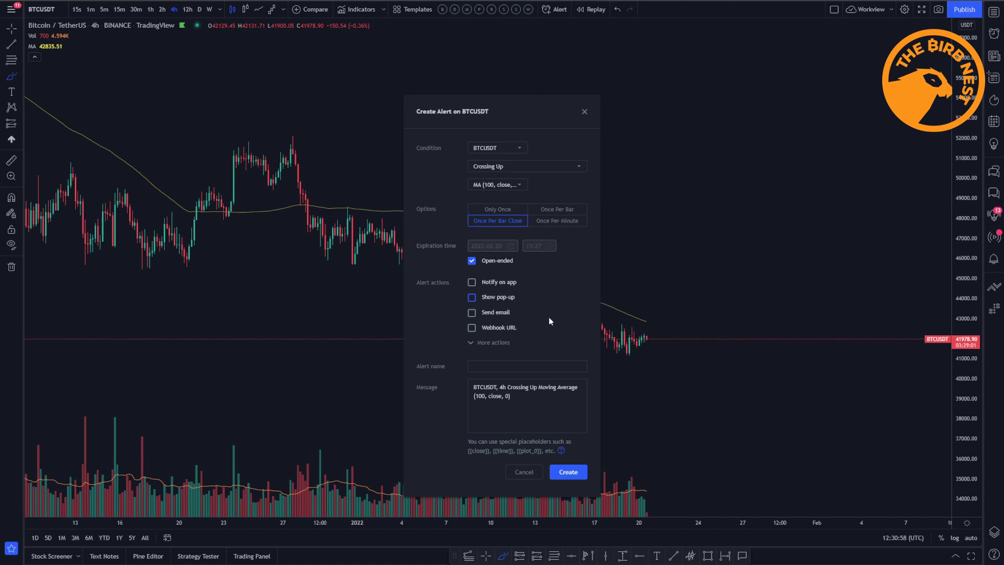
{"action": "left_click", "coordinate": [511, 327]}
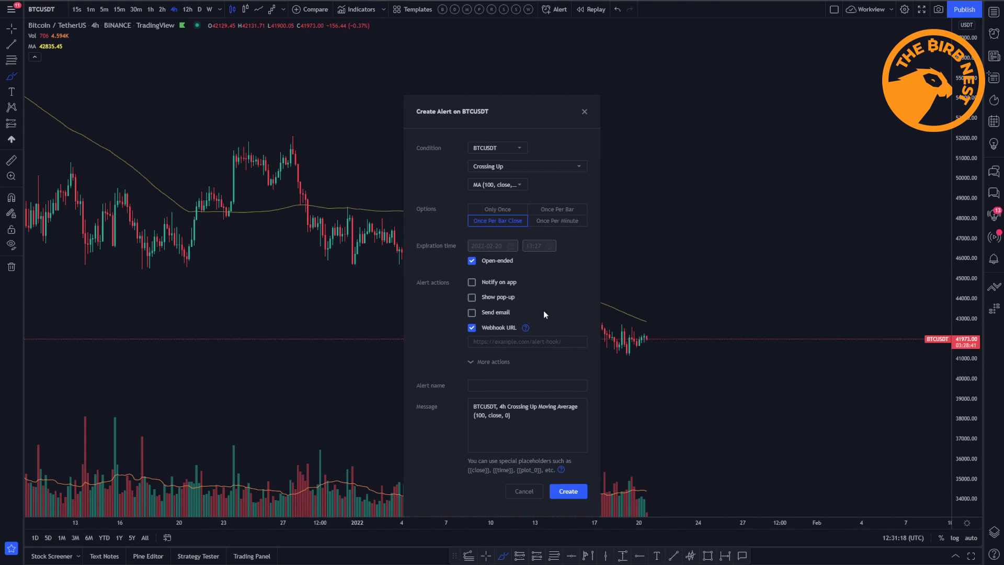
{"action": "left_click", "coordinate": [507, 369]}
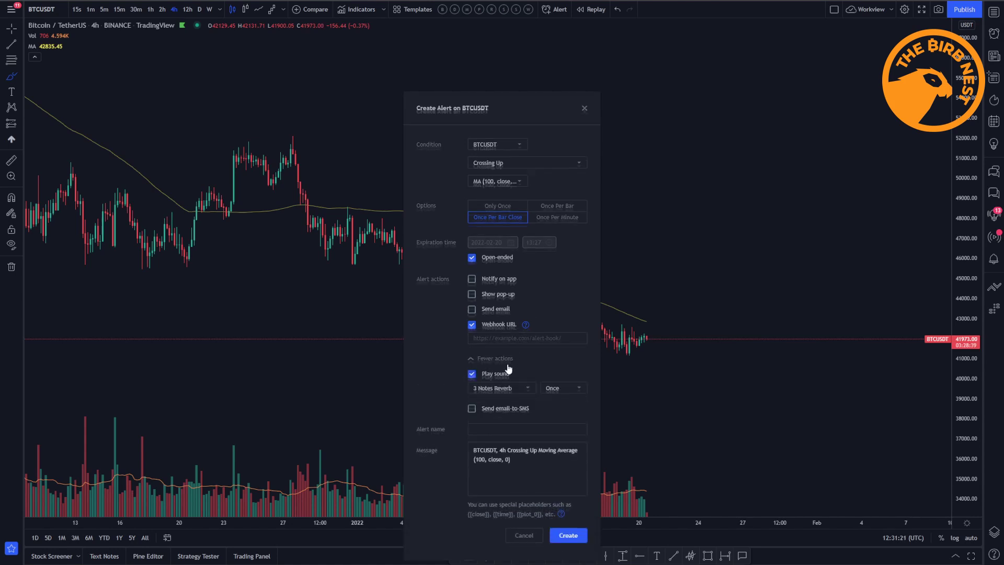
- Turn off the alert's Play sound and name the alert 'BTC 100'
{"action": "left_click", "coordinate": [545, 369]}
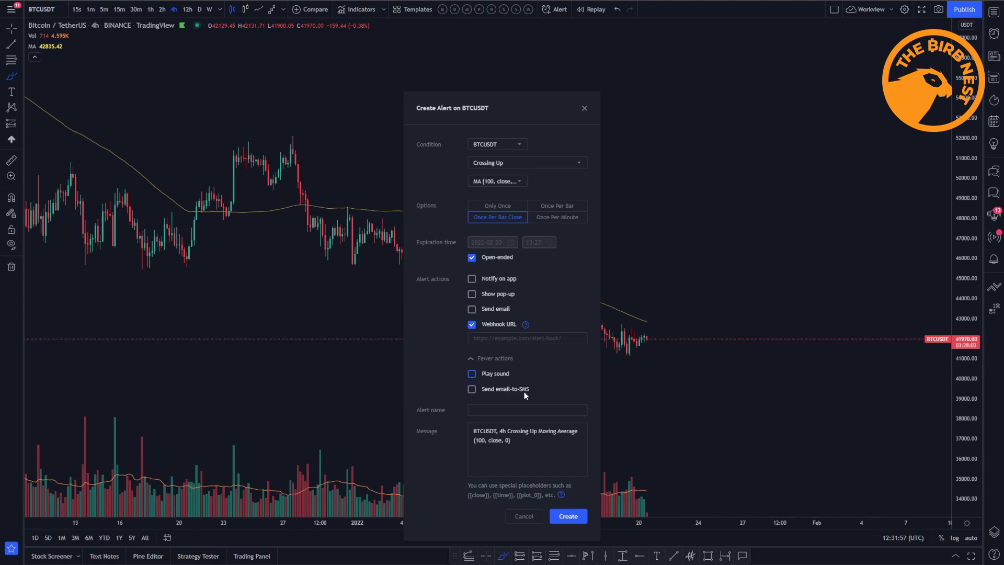
{"action": "left_click", "coordinate": [526, 411]}
{"action": "type", "text": "BTC"}
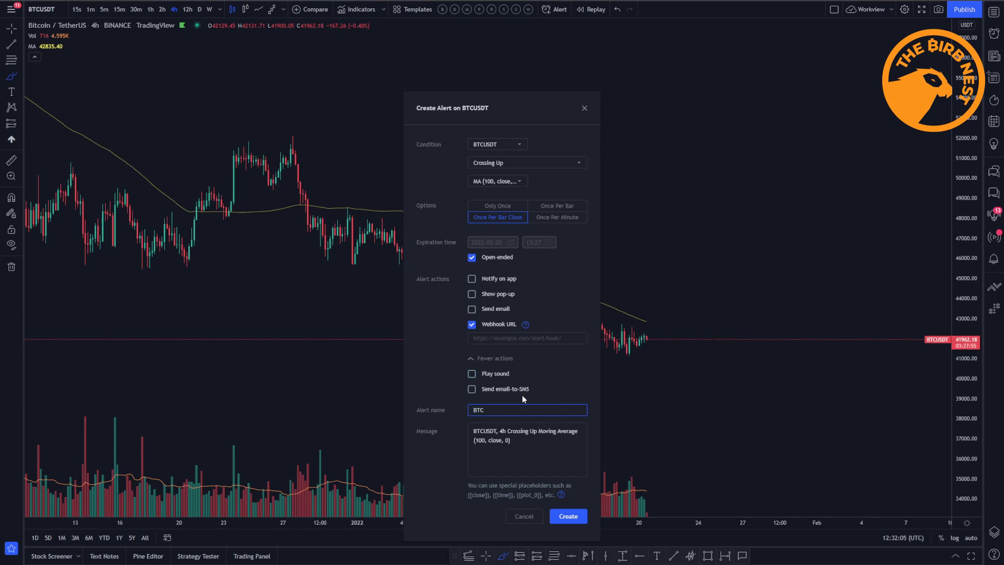
{"action": "type", "text": " 100 MA Cross UP"}
- Finish naming the alert 'BTC 100 MA Cross UP' and create it
{"action": "key", "text": "Tab"}
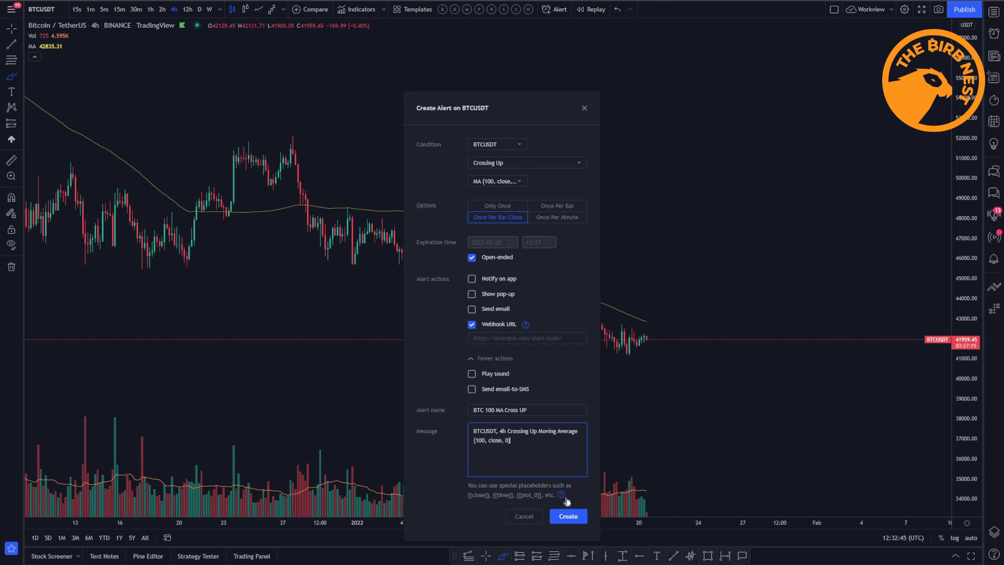
{"action": "left_click", "coordinate": [568, 516]}
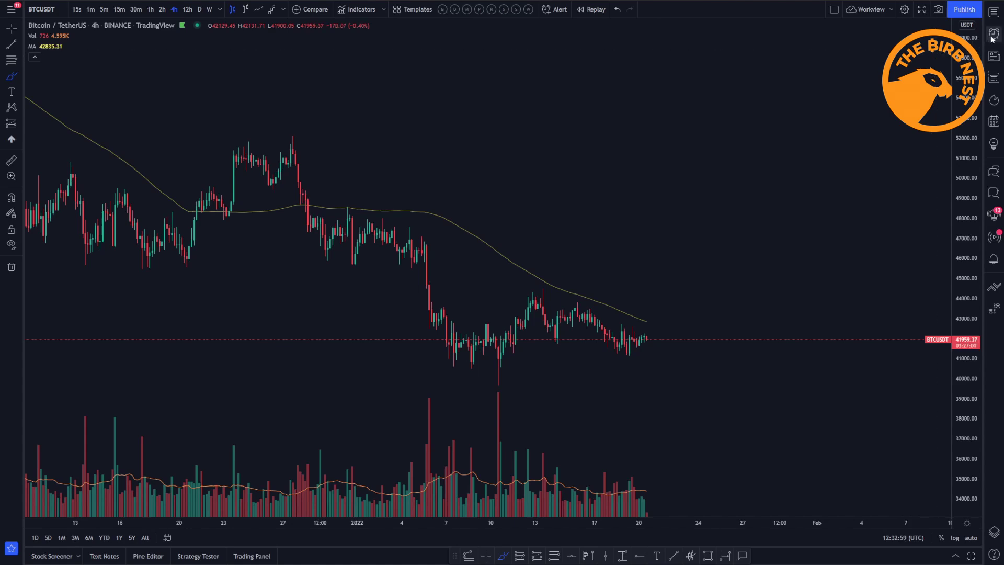
- Show the Alerts panel with the BTC 100 MA Cross UP alert for BTCUSDT 4h
{"action": "left_click", "coordinate": [992, 37]}
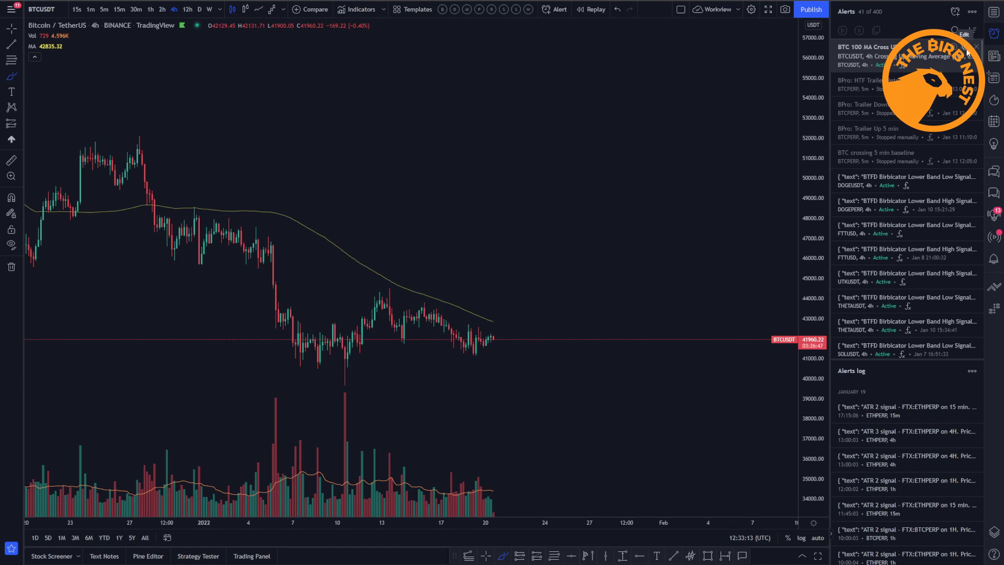
{"action": "left_click", "coordinate": [966, 52]}
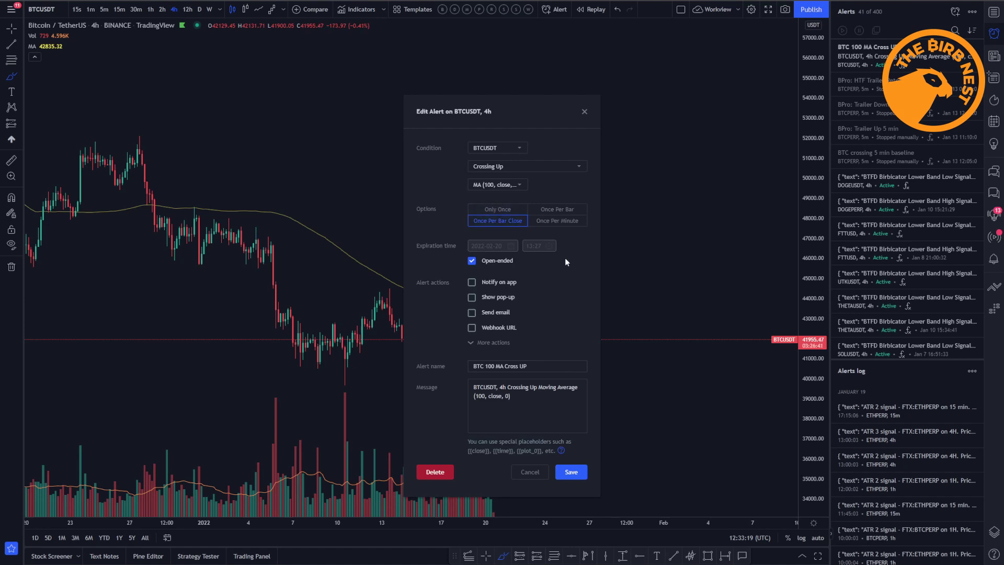
{"action": "left_click", "coordinate": [586, 112]}
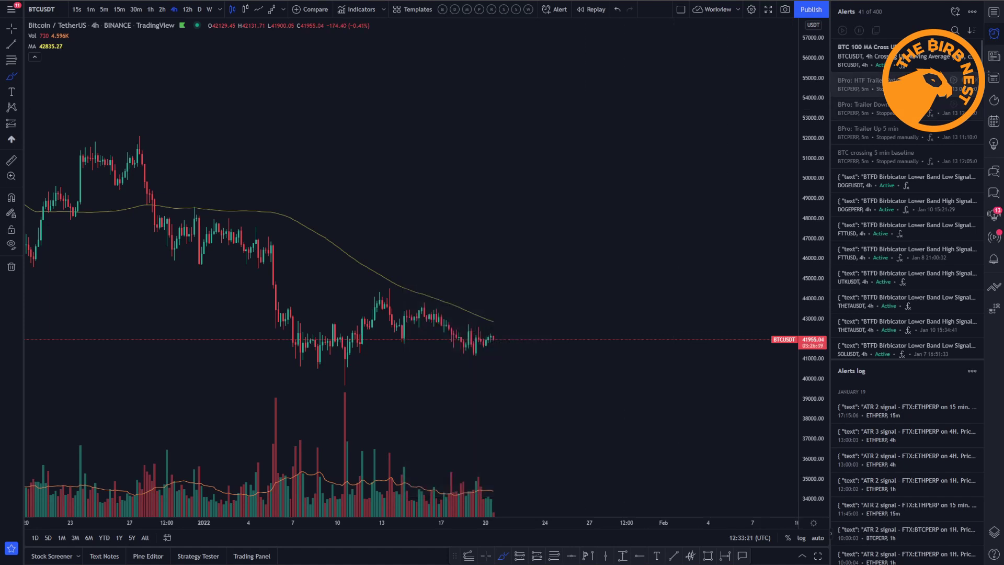
{"action": "left_click", "coordinate": [954, 47]}
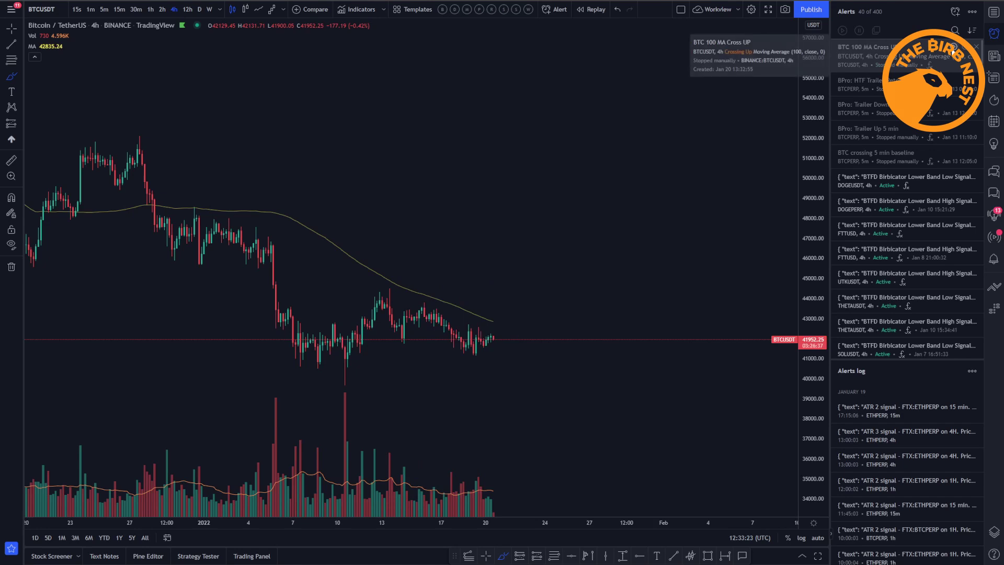
{"action": "left_click", "coordinate": [953, 48]}
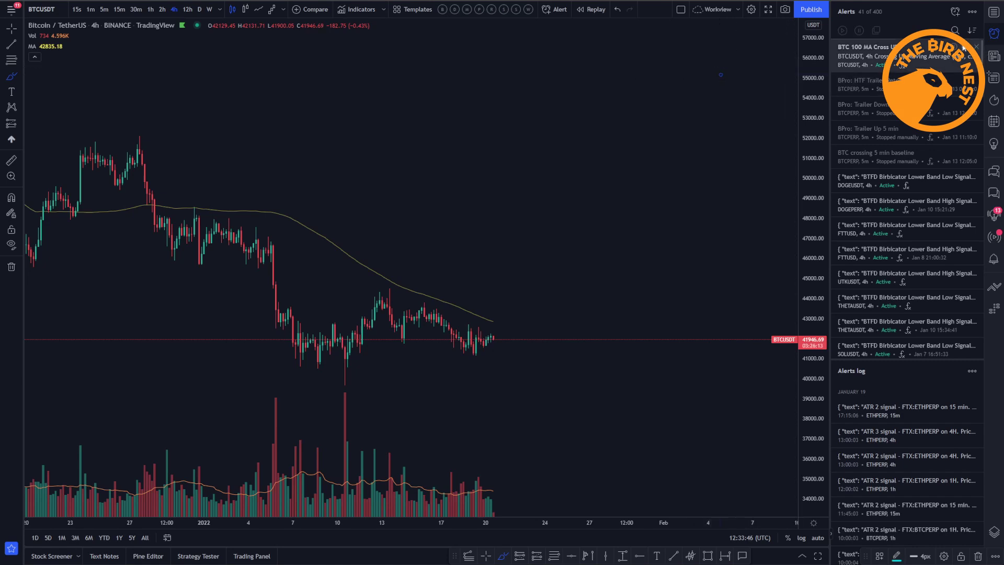
- Edit BTC 100 MA Cross UP to trigger when BTCUSDT is Greater Than Value 0.00, with pop-up on
{"action": "left_click", "coordinate": [964, 47]}
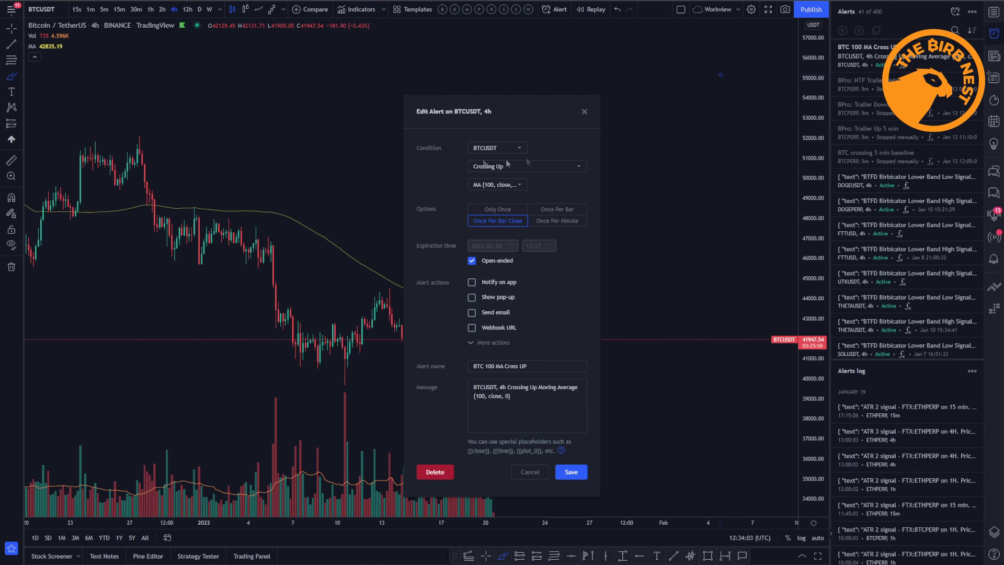
{"action": "left_click", "coordinate": [540, 168]}
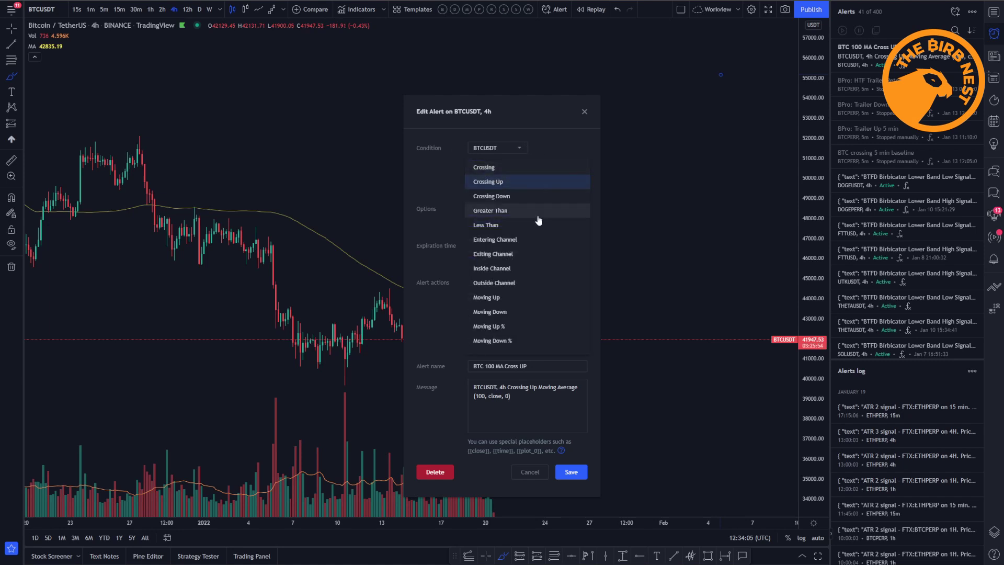
{"action": "left_click", "coordinate": [539, 211]}
{"action": "left_click", "coordinate": [518, 187]}
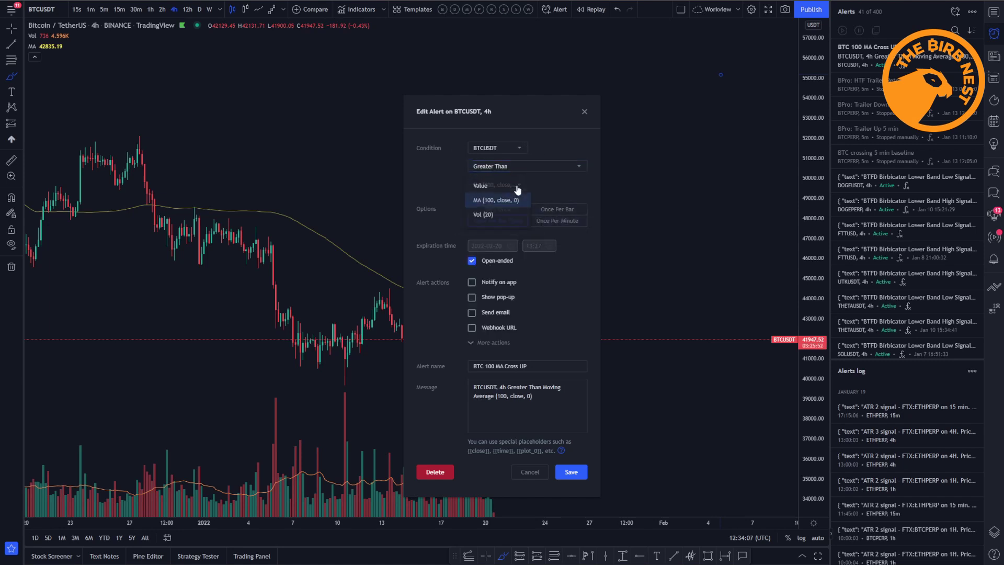
{"action": "left_click", "coordinate": [492, 189]}
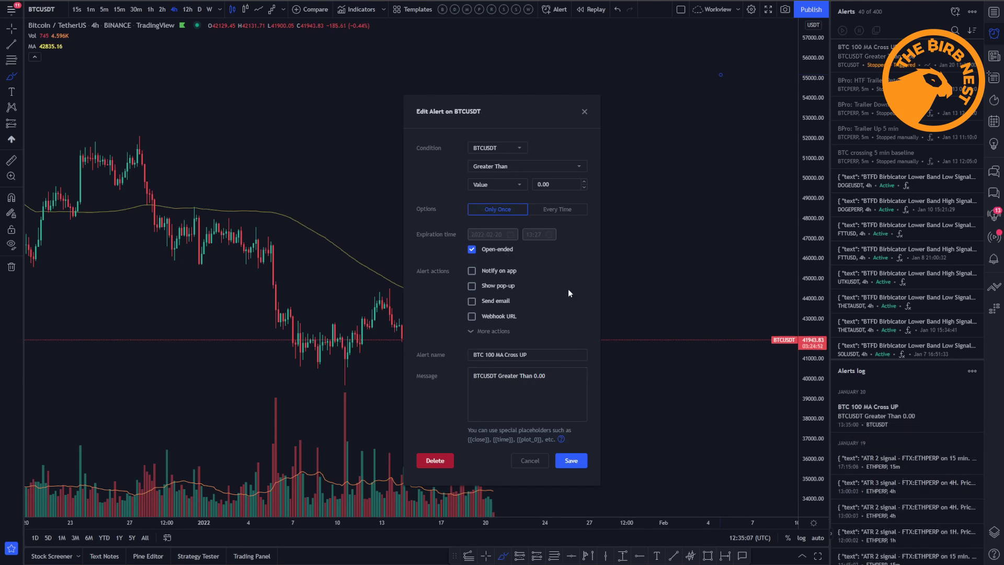
{"action": "left_click", "coordinate": [512, 287]}
- Save the edited test alert and dismiss its pop-up once it fires
{"action": "left_click", "coordinate": [575, 465]}
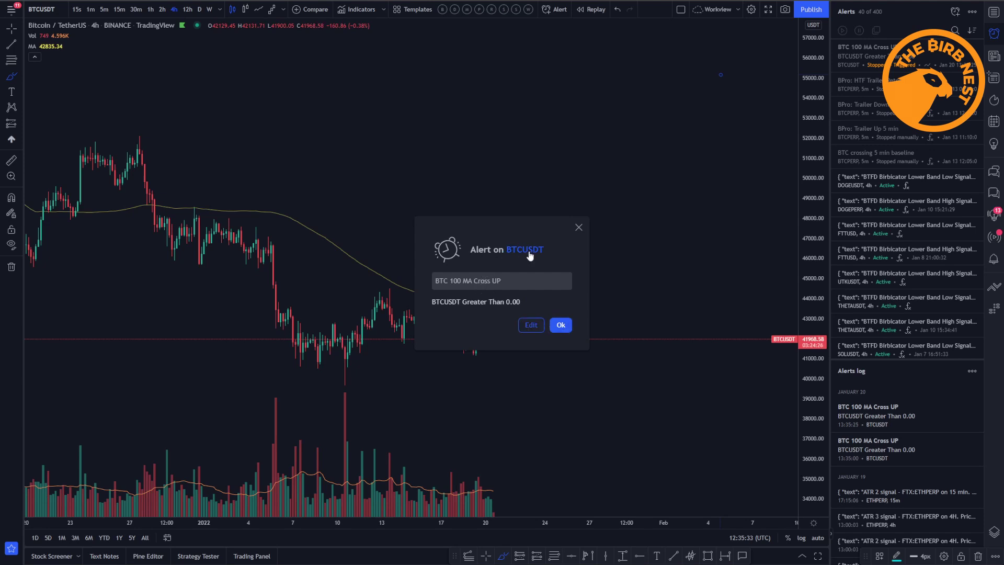
{"action": "left_click", "coordinate": [556, 329]}
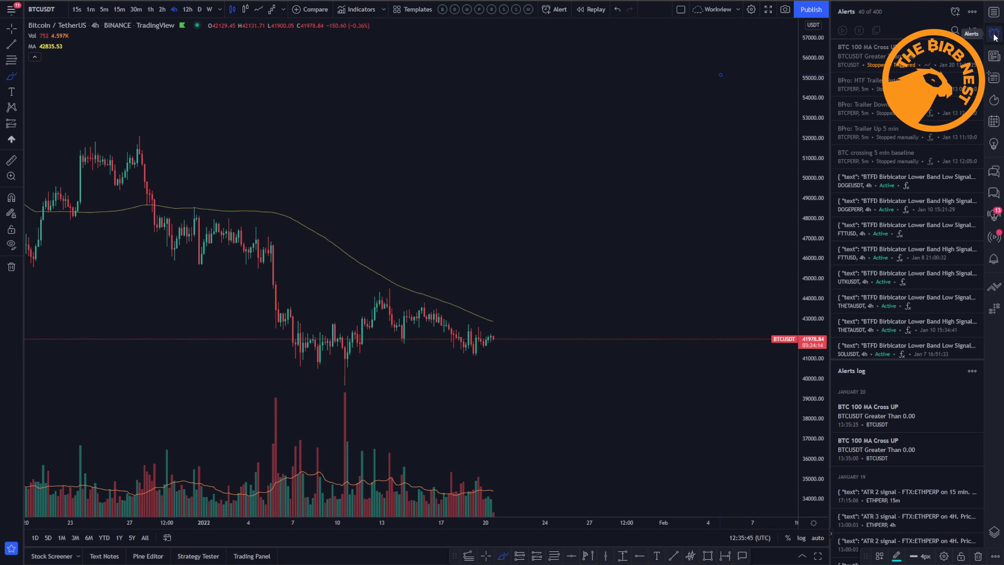
- Show the first alerts log entry's details: stopped after triggering, last trigger Jan 20 13:35:25
{"action": "mouse_move", "coordinate": [895, 423]}
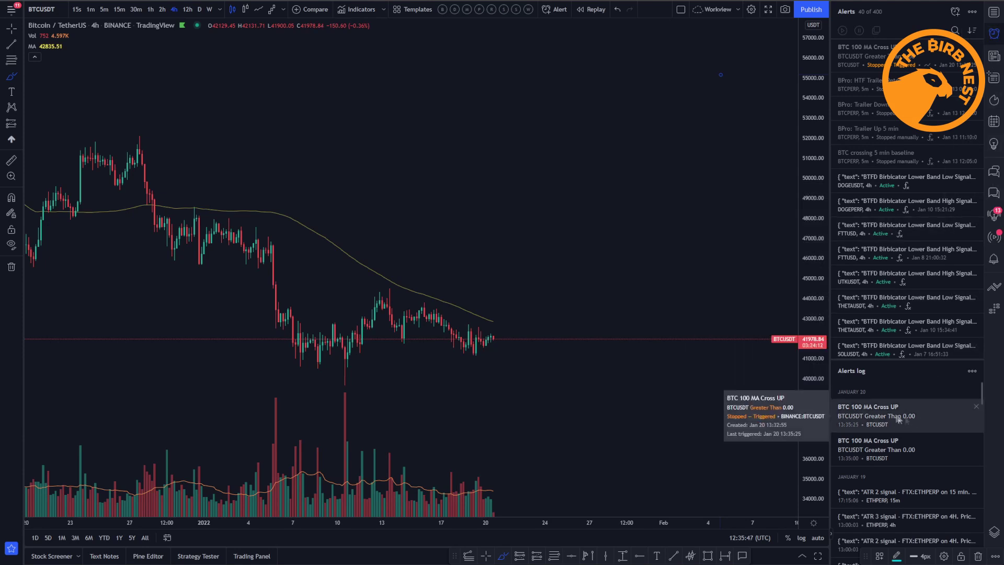